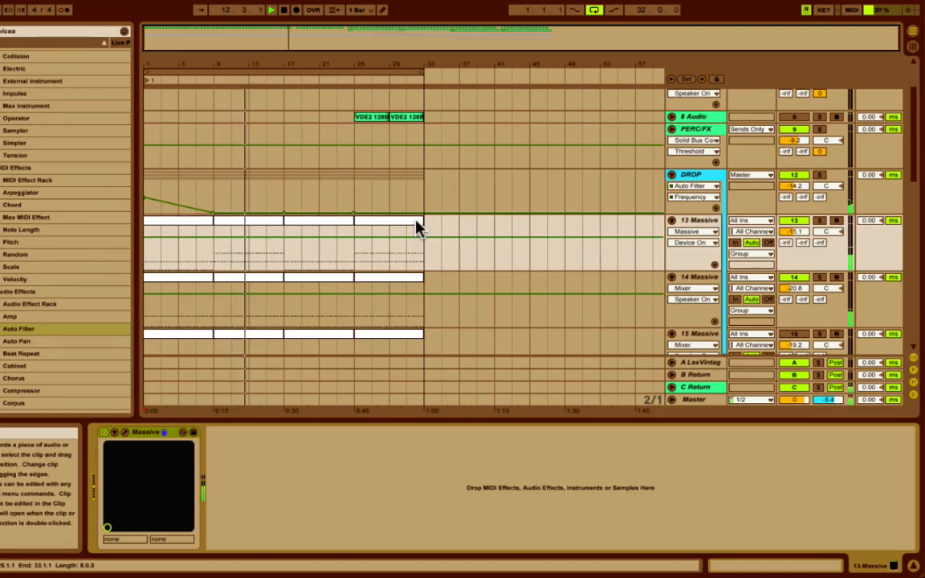
Compare the 13 Massive track on its own and in the full mix by toggling its solo during playback
{"action": "left_click", "coordinate": [819, 222]}
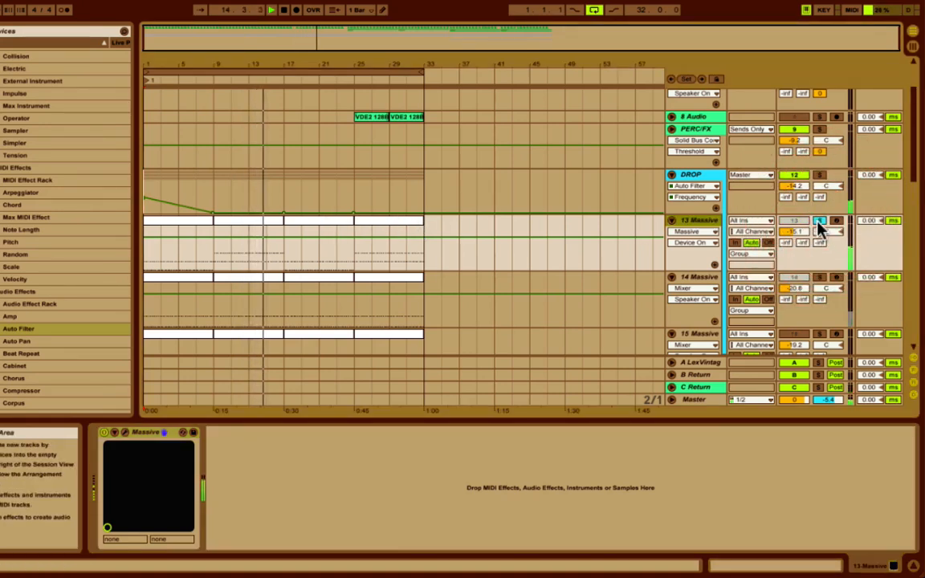
{"action": "left_click", "coordinate": [818, 222]}
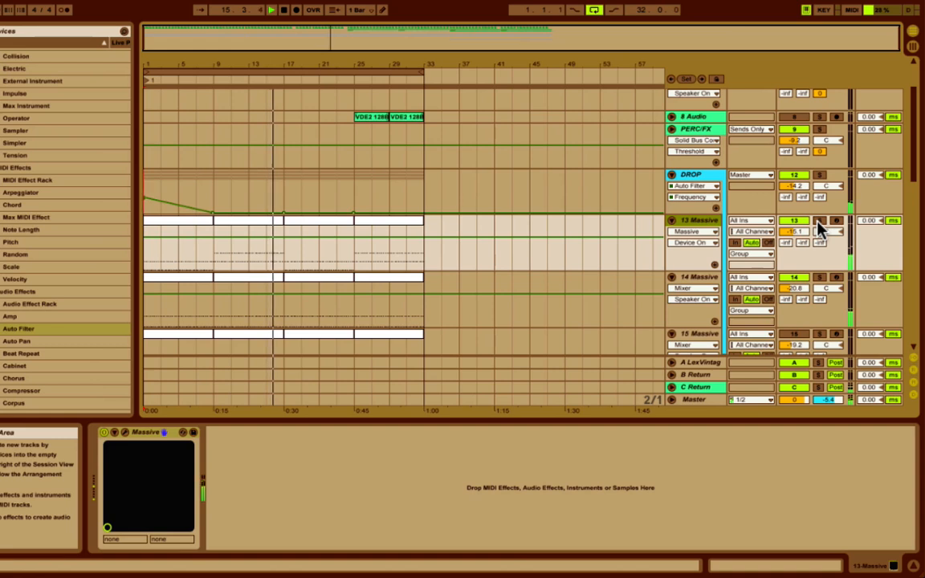
{"action": "left_click", "coordinate": [819, 221]}
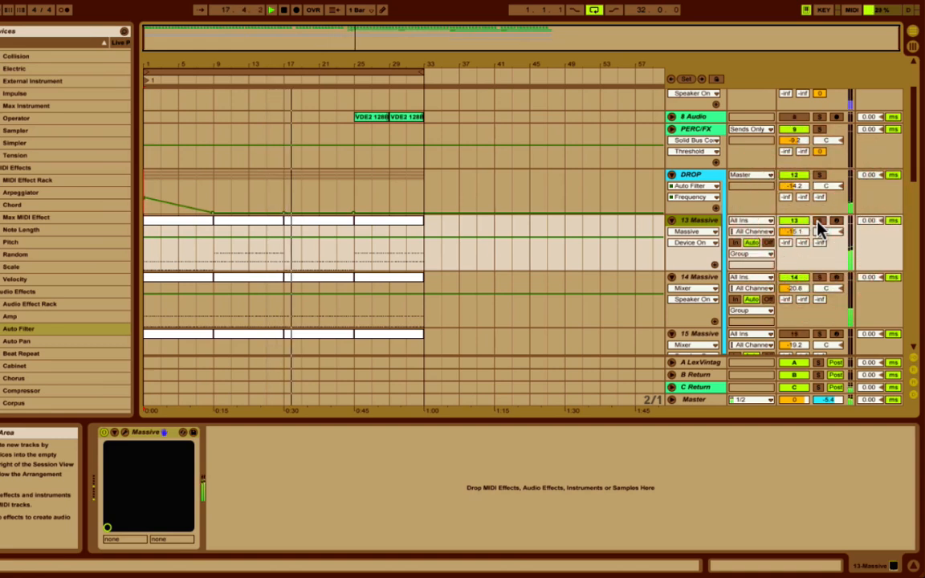
{"action": "left_click", "coordinate": [819, 221]}
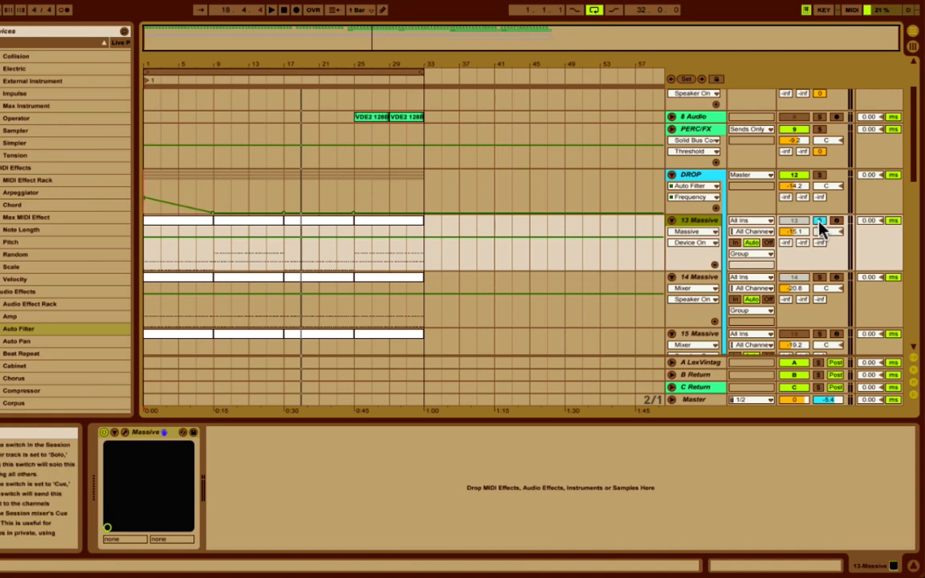
Play the 13 Massive track soloed from the start and from bar 15, and take it out of solo
{"action": "left_click", "coordinate": [819, 222]}
{"action": "left_click", "coordinate": [819, 225]}
{"action": "key", "text": "space"}
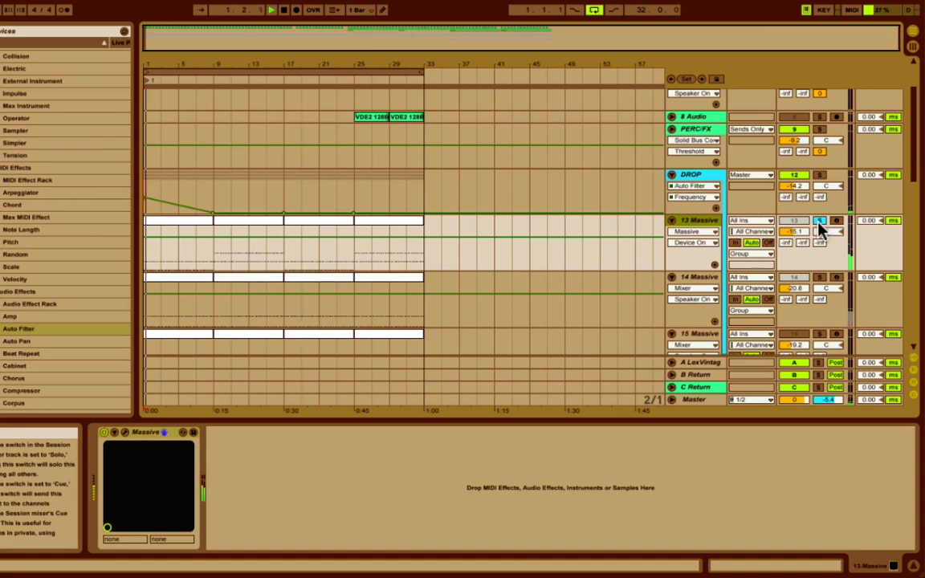
{"action": "left_click", "coordinate": [274, 253]}
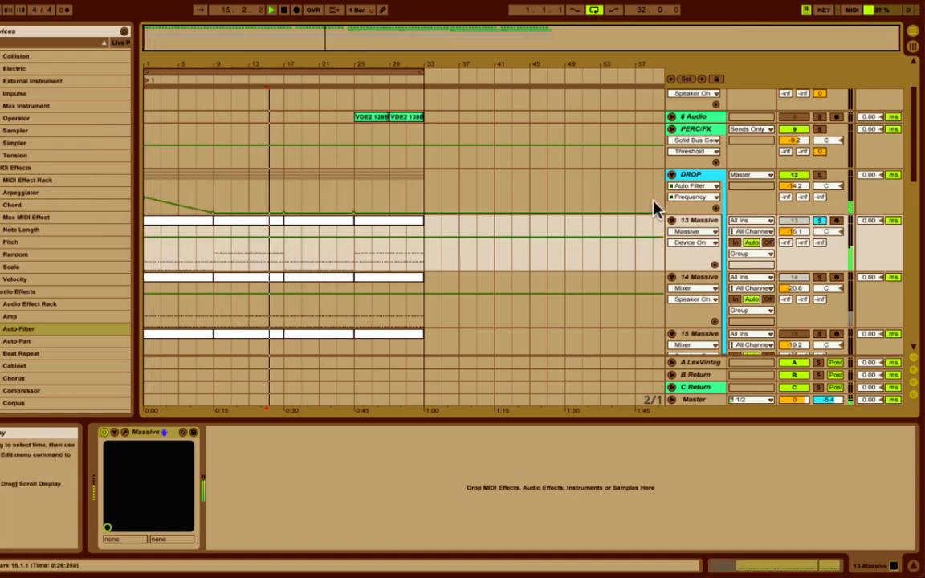
{"action": "left_click", "coordinate": [820, 225]}
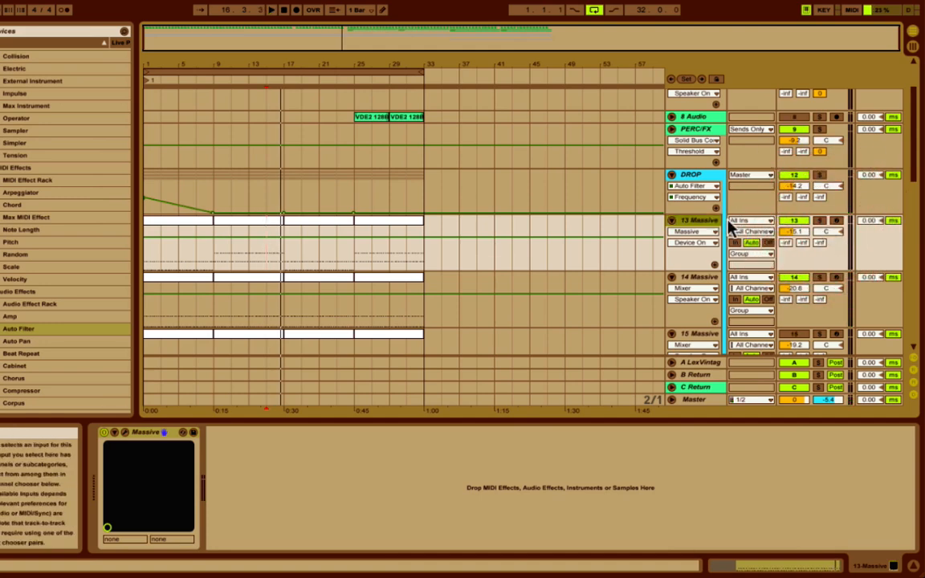
Open the Massive synth on track 13, reset OSC1's pitch to 0.00 and return it to -12.00
{"action": "left_click", "coordinate": [698, 220]}
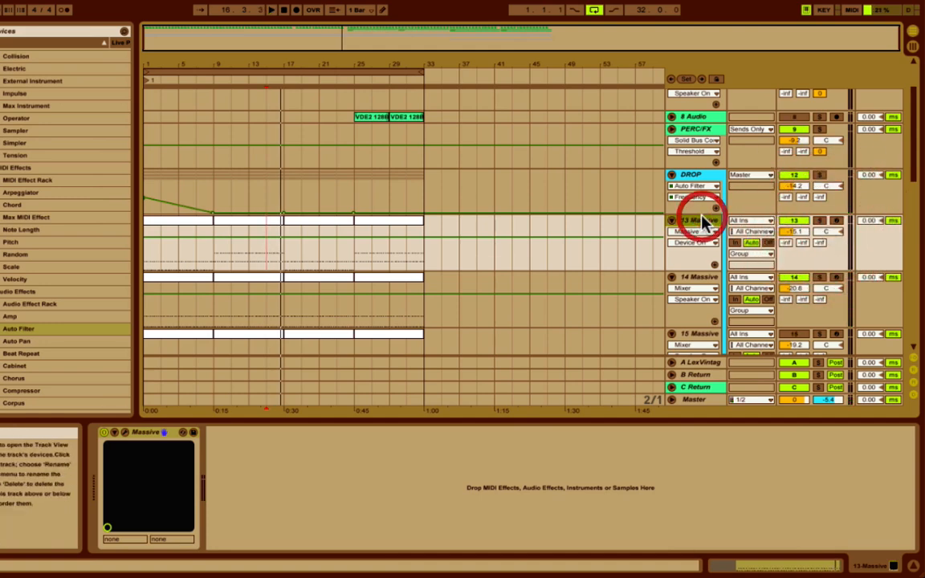
{"action": "left_click", "coordinate": [120, 444]}
{"action": "left_click_drag", "start_coordinate": [486, 4], "coordinate": [414, 12]}
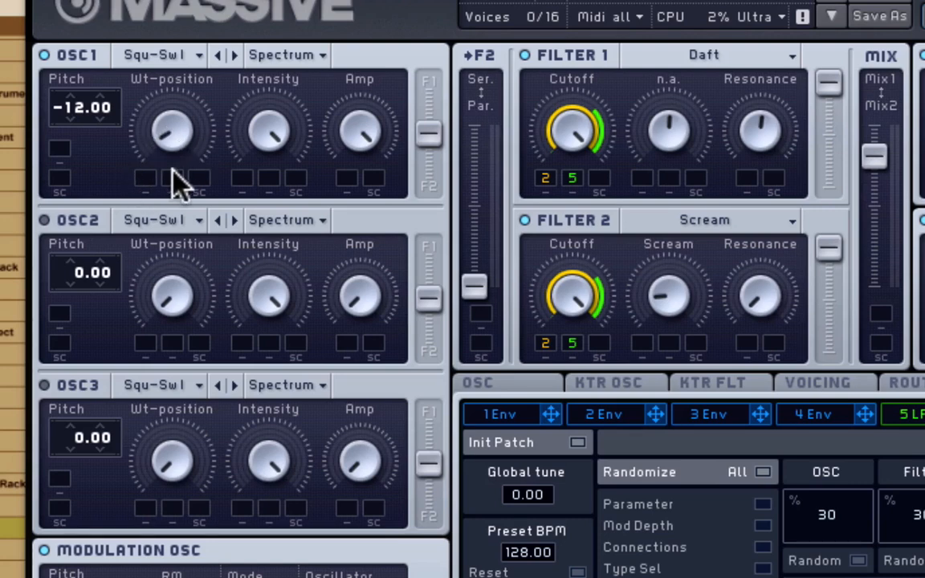
{"action": "left_click", "coordinate": [74, 112], "text": "super"}
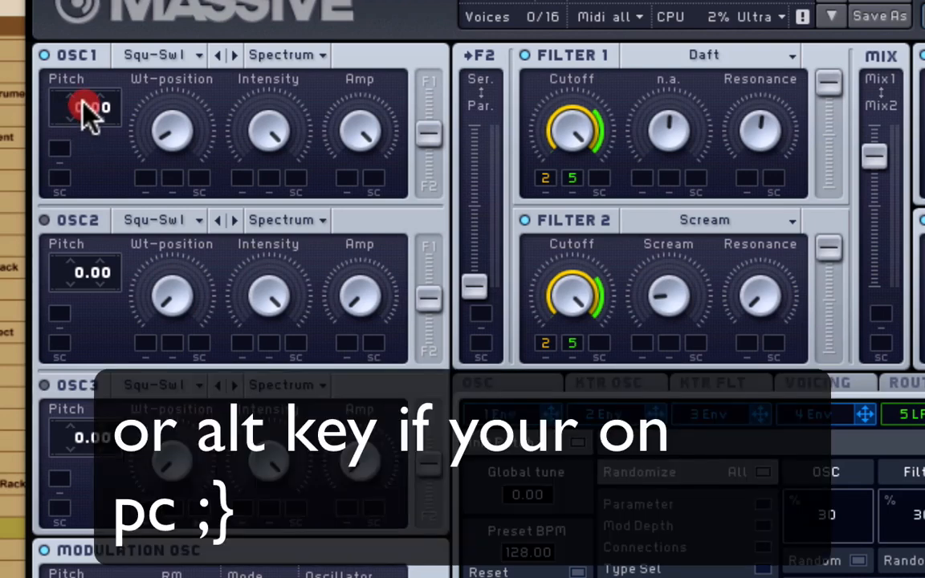
{"action": "mouse_move", "coordinate": [78, 102]}
{"action": "left_mouse_down"}
{"action": "mouse_move", "coordinate": [69, 128]}
{"action": "mouse_move", "coordinate": [87, 31]}
{"action": "mouse_move", "coordinate": [95, 127]}
{"action": "mouse_move", "coordinate": [83, 104]}
{"action": "mouse_move", "coordinate": [83, 128]}
{"action": "mouse_move", "coordinate": [87, 113]}
{"action": "left_mouse_up"}
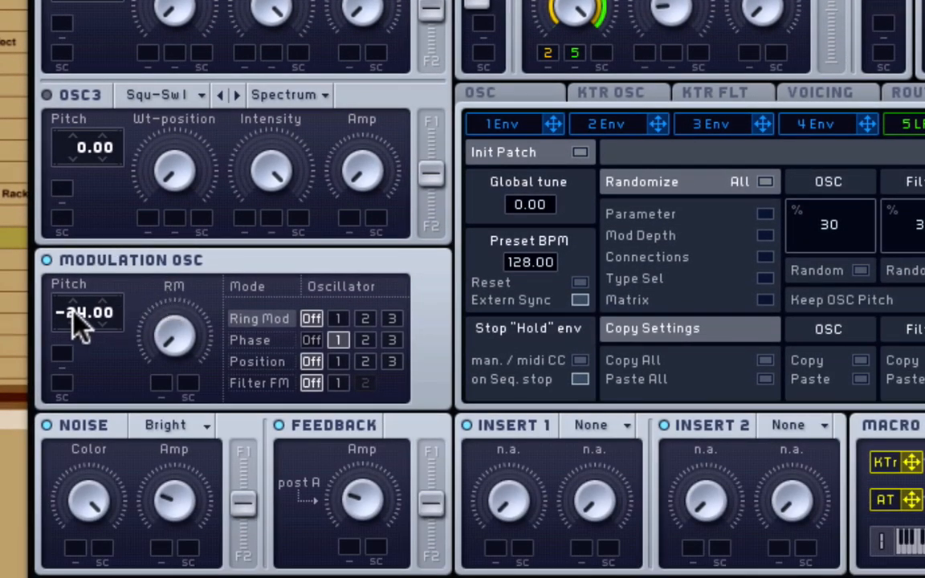
Show the modulation oscillator's phase control for oscillator 1 and switch off Insert 1 and Insert 2
{"action": "left_click", "coordinate": [335, 339]}
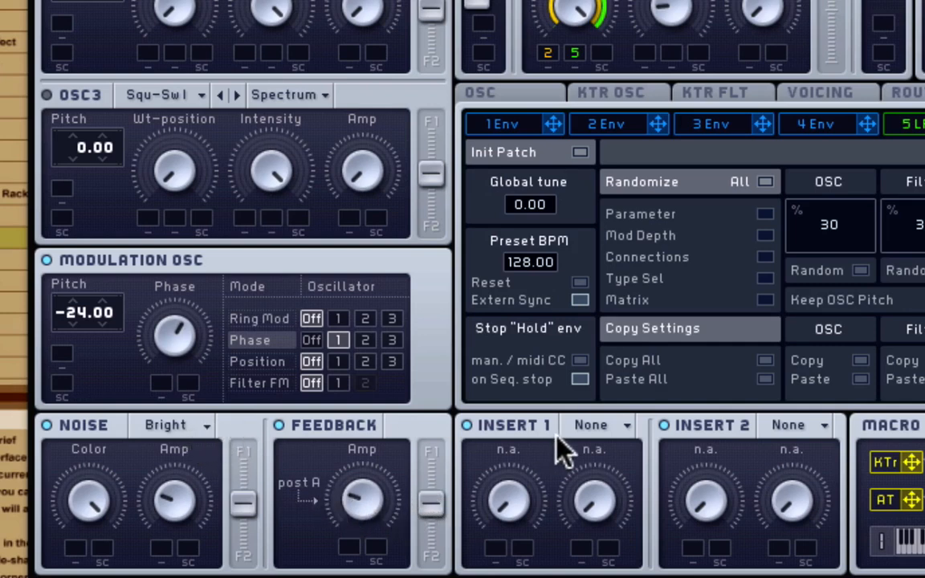
{"action": "left_click", "coordinate": [468, 425]}
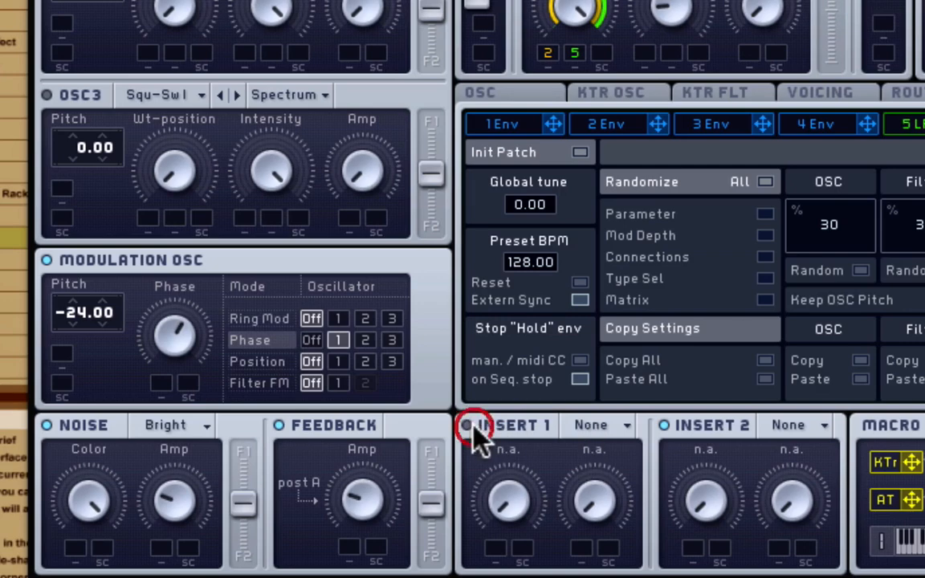
{"action": "left_click", "coordinate": [663, 425]}
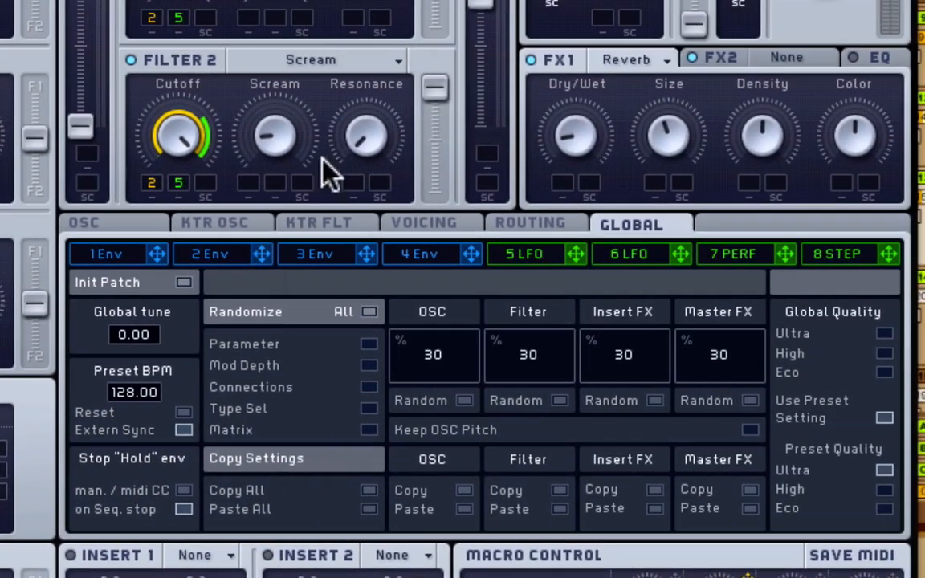
Examine the patch's voicing and unisono spread settings and its signal routing
{"action": "left_click", "coordinate": [419, 226]}
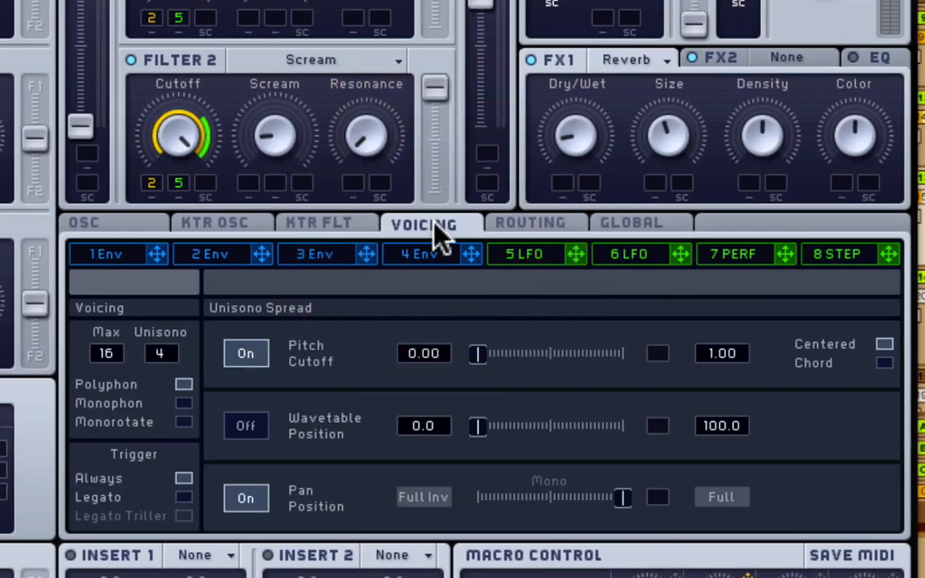
{"action": "left_click", "coordinate": [185, 385]}
{"action": "left_click_drag", "start_coordinate": [479, 426], "coordinate": [480, 402]}
{"action": "left_click", "coordinate": [542, 225]}
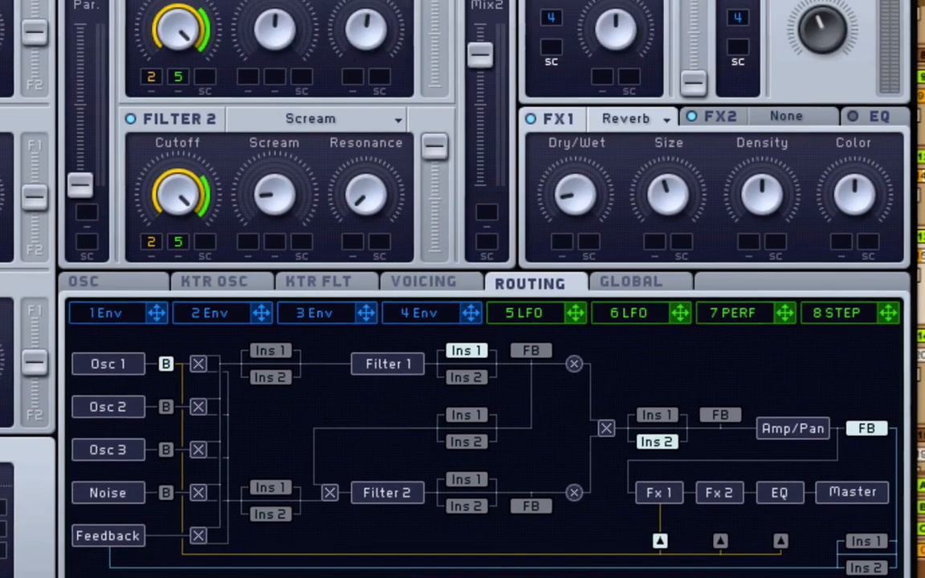
Examine the filter types available for Filter 1
{"action": "left_click", "coordinate": [193, 100]}
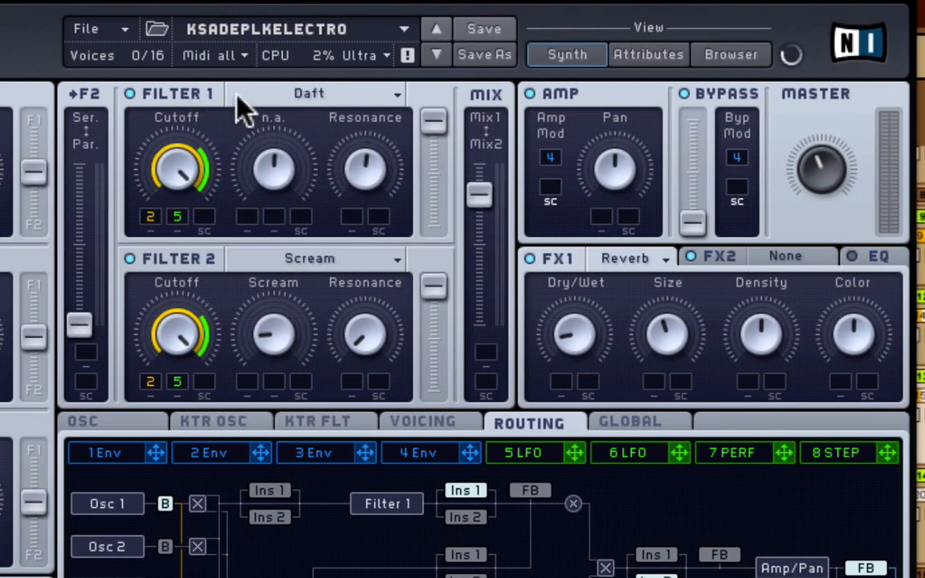
{"action": "left_click", "coordinate": [335, 102]}
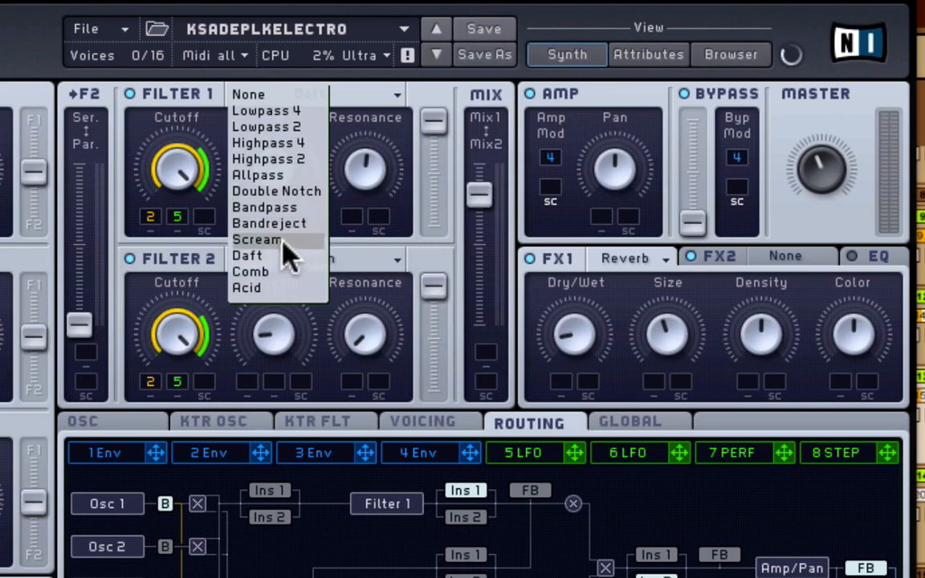
{"action": "left_click", "coordinate": [395, 118]}
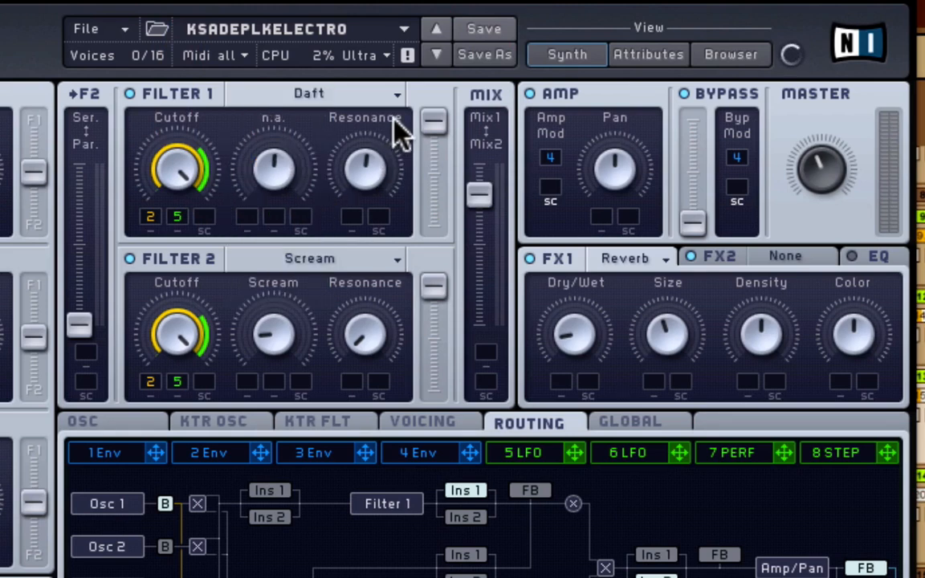
{"action": "left_click", "coordinate": [308, 103]}
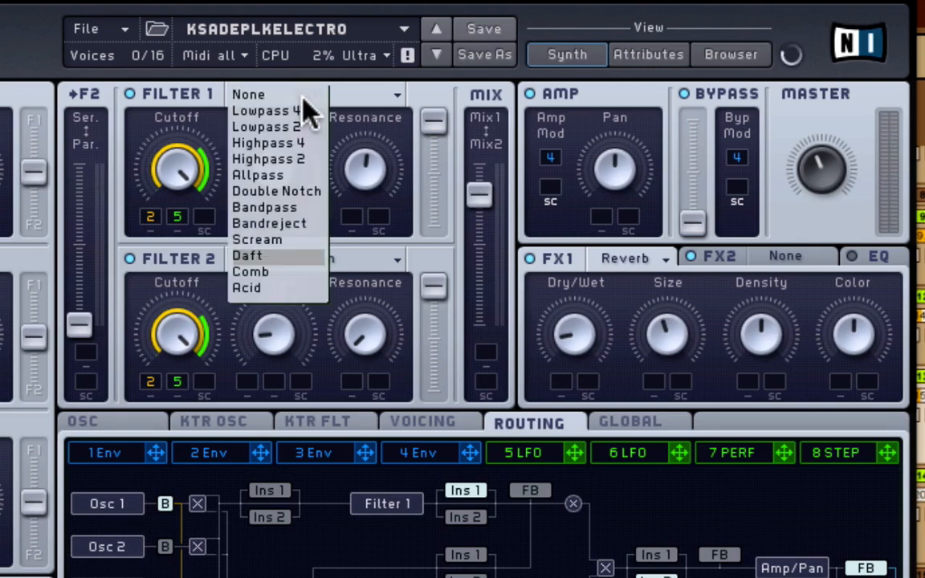
{"action": "left_click", "coordinate": [201, 129]}
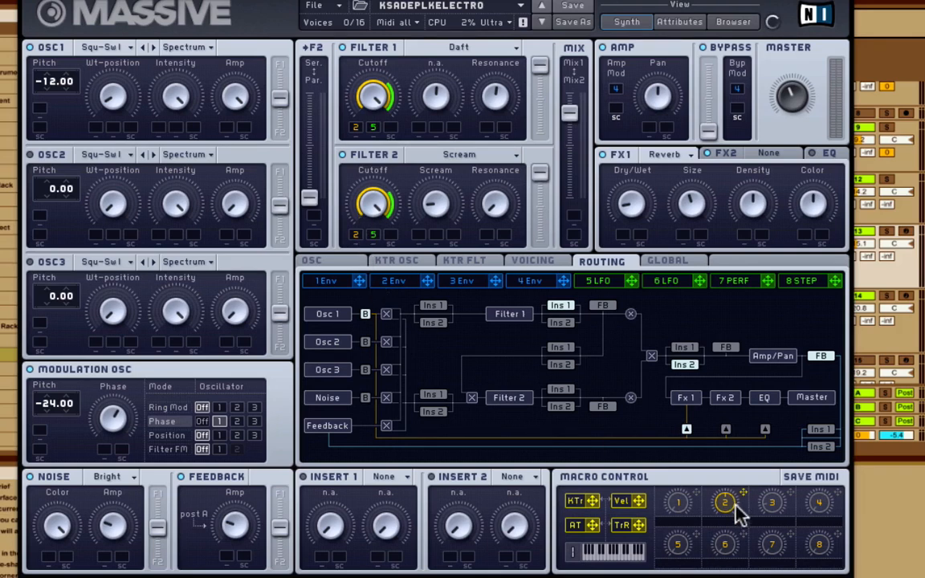
{"action": "left_click", "coordinate": [357, 237]}
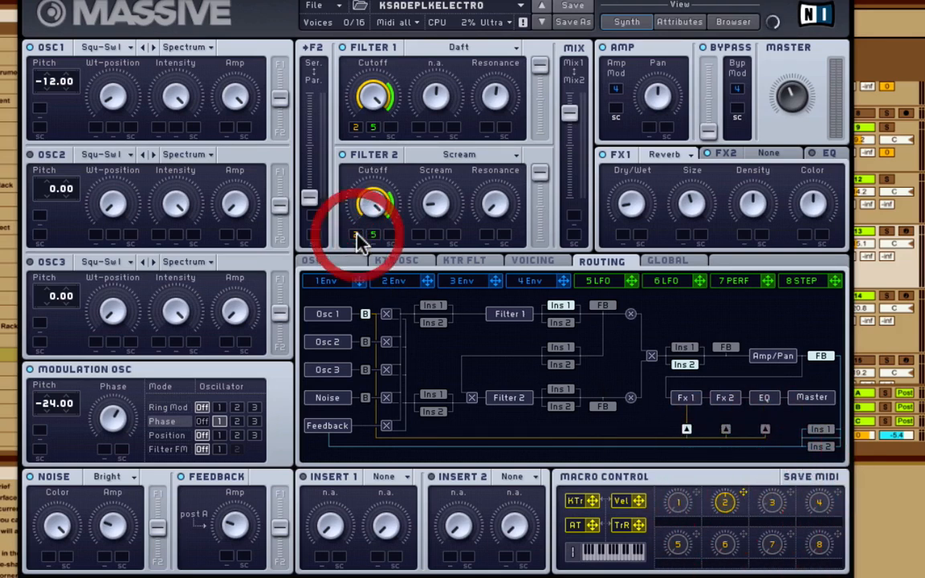
{"action": "left_click_drag", "start_coordinate": [356, 237], "coordinate": [355, 127]}
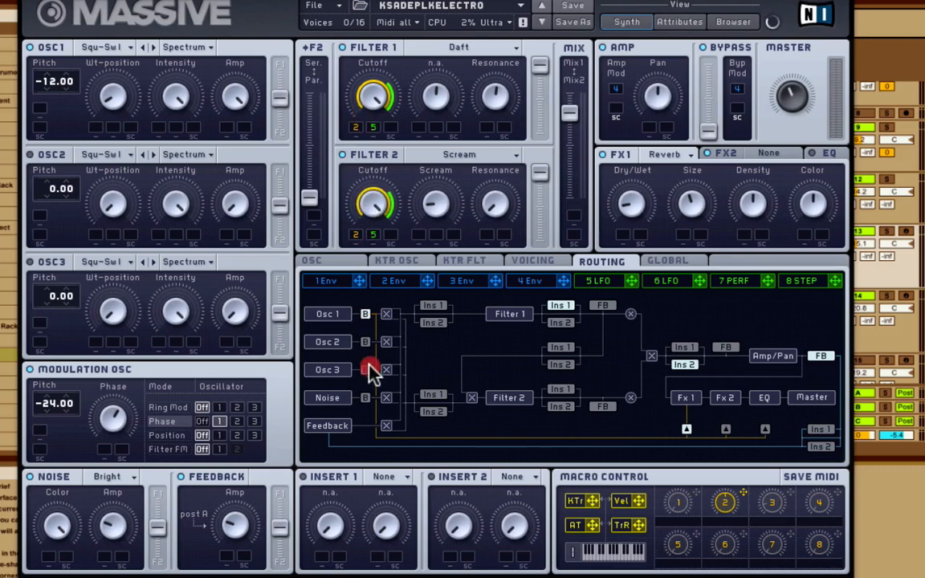
{"action": "left_click_drag", "start_coordinate": [368, 365], "coordinate": [368, 384]}
{"action": "left_click_drag", "start_coordinate": [356, 127], "coordinate": [390, 424]}
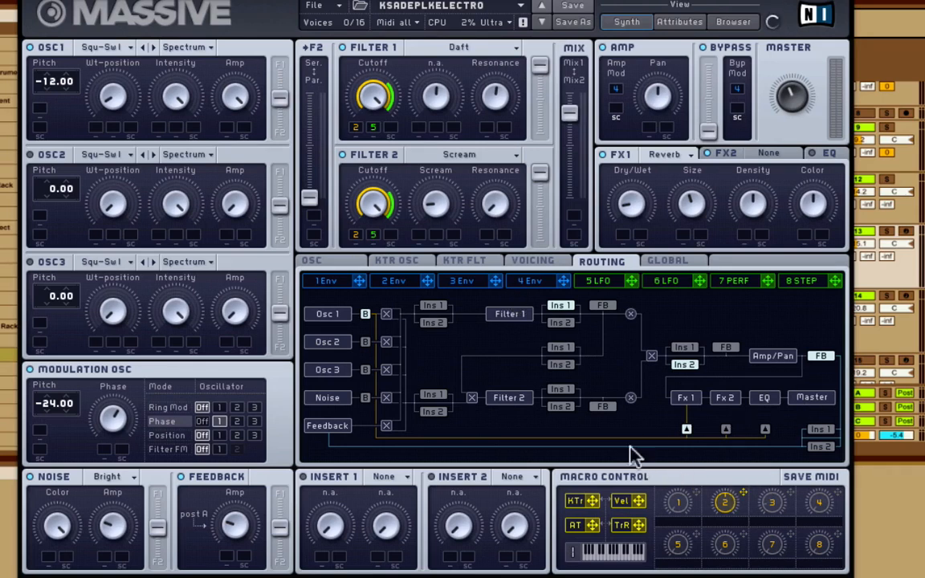
Examine the 5 LFO and 6 LFO settings, the oscillator glide and phase page, and envelopes 1 and 4
{"action": "left_click", "coordinate": [602, 286]}
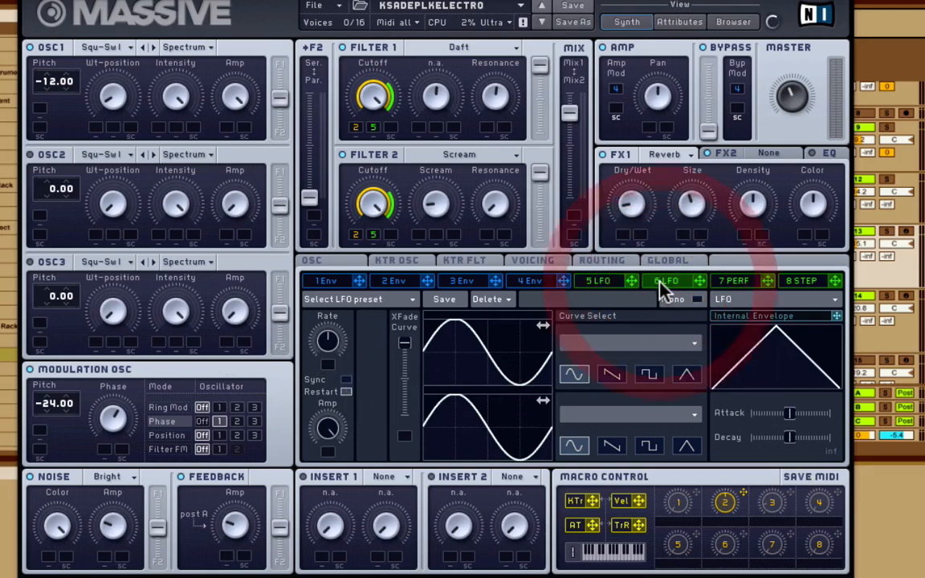
{"action": "left_click", "coordinate": [599, 281]}
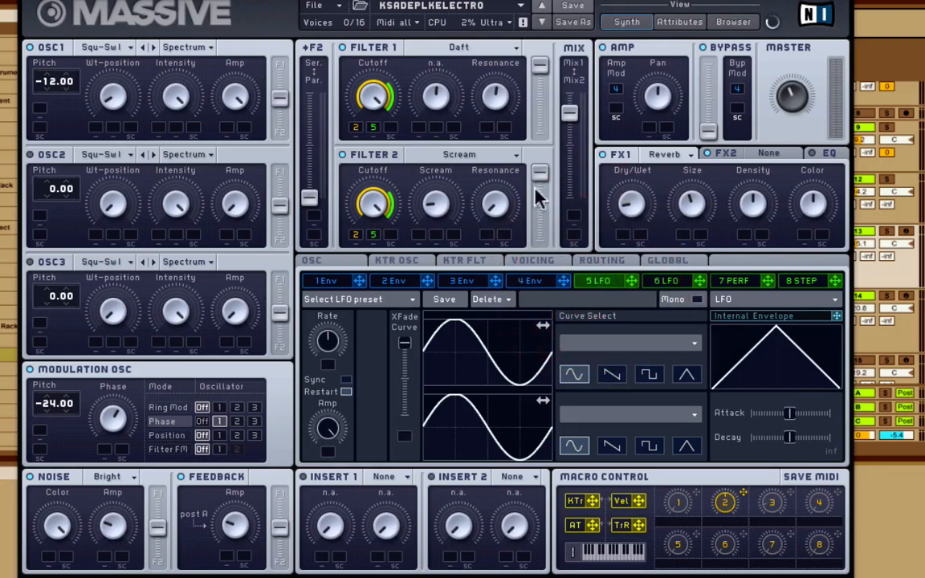
{"action": "left_click", "coordinate": [318, 265]}
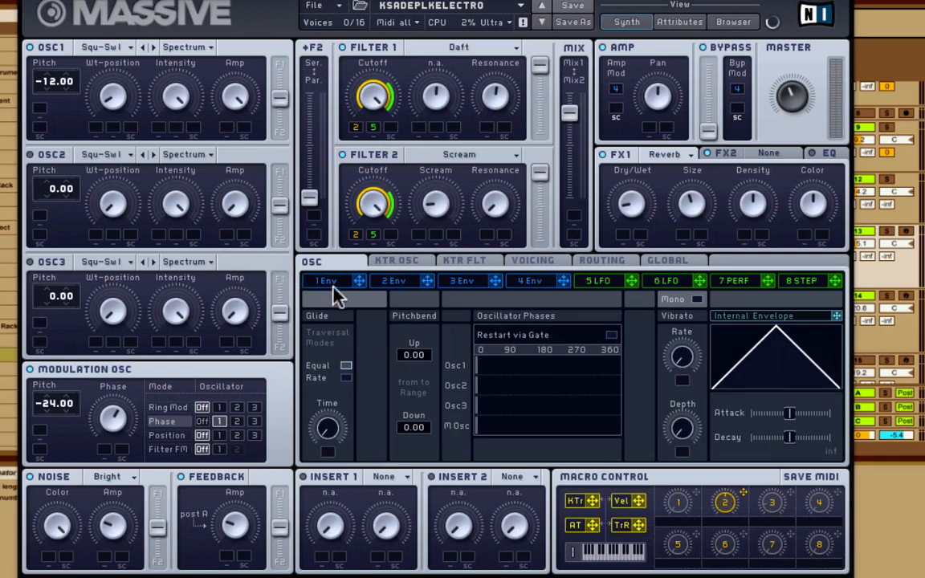
{"action": "left_click", "coordinate": [330, 283]}
{"action": "left_click", "coordinate": [540, 284]}
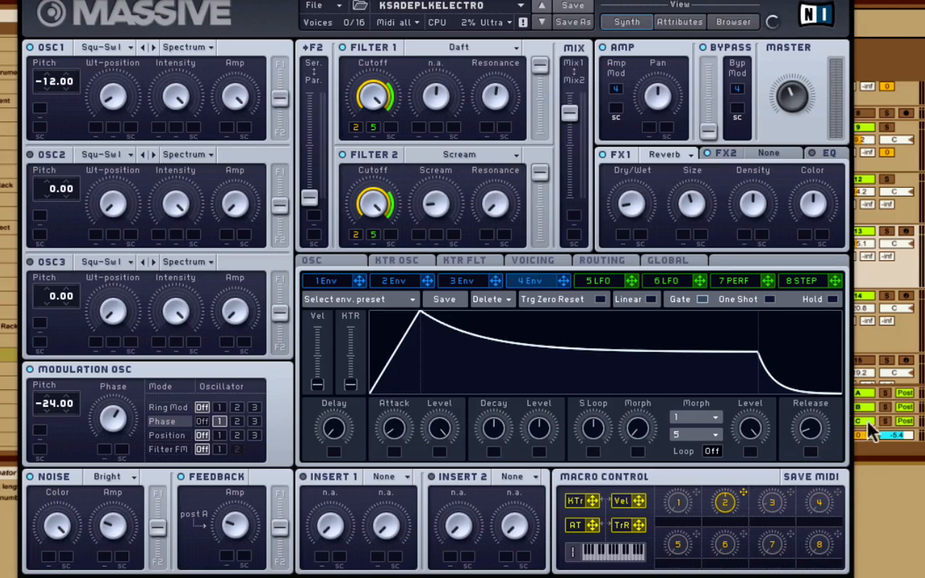
Examine the effect types available for FX1 and close the synth window
{"action": "left_click", "coordinate": [679, 154]}
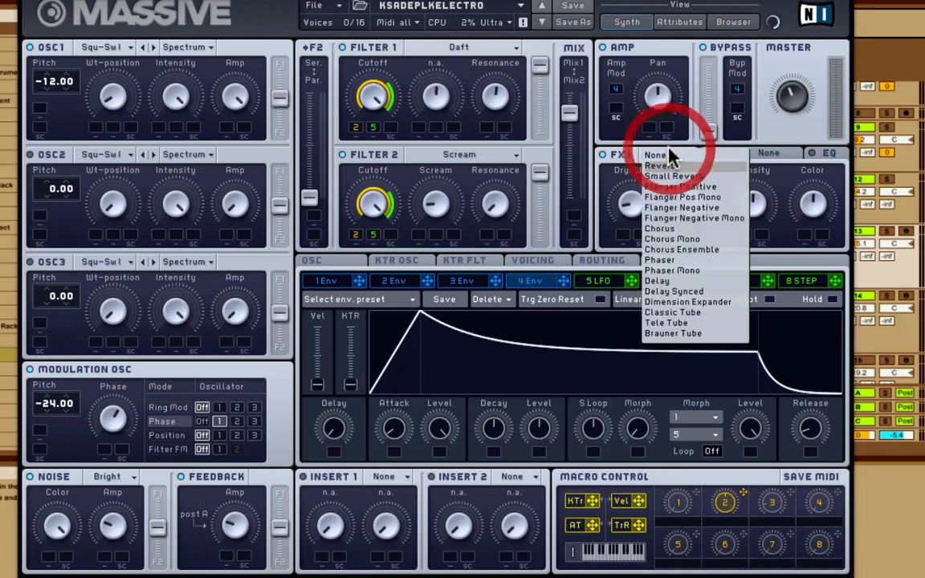
{"action": "left_click", "coordinate": [631, 157]}
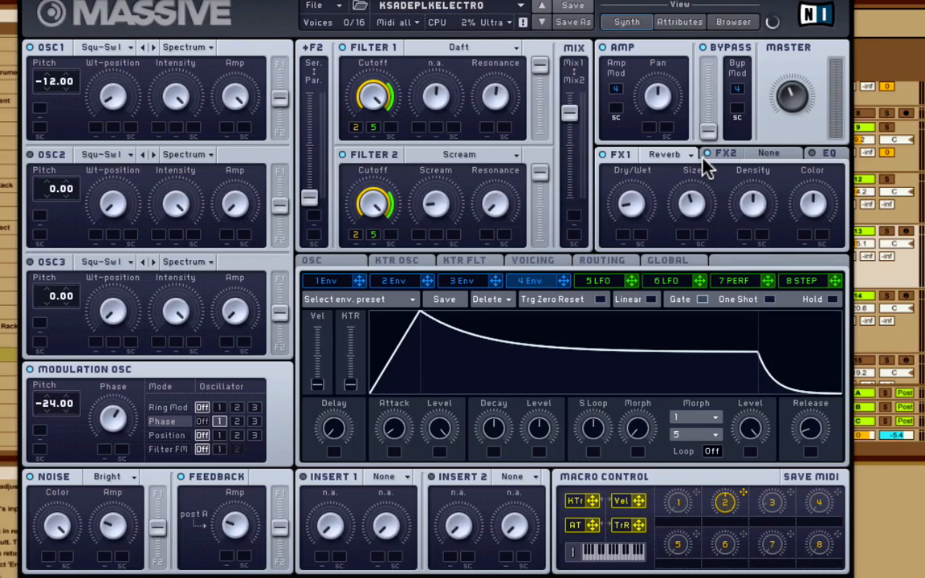
{"action": "left_click", "coordinate": [22, 2]}
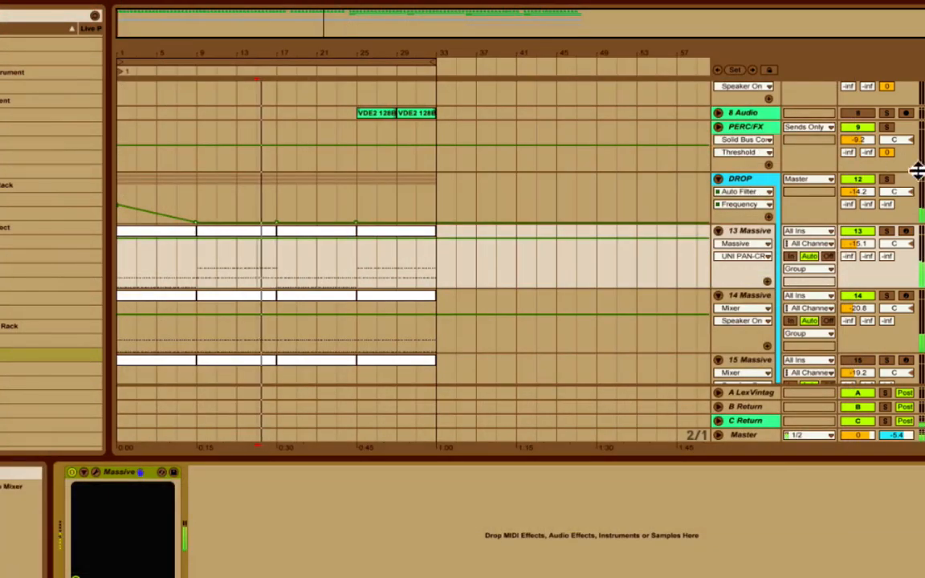
Solo the 13 Massive track while viewing the MIDI notes of its clip at bar 9, and end the solo
{"action": "left_click", "coordinate": [885, 231]}
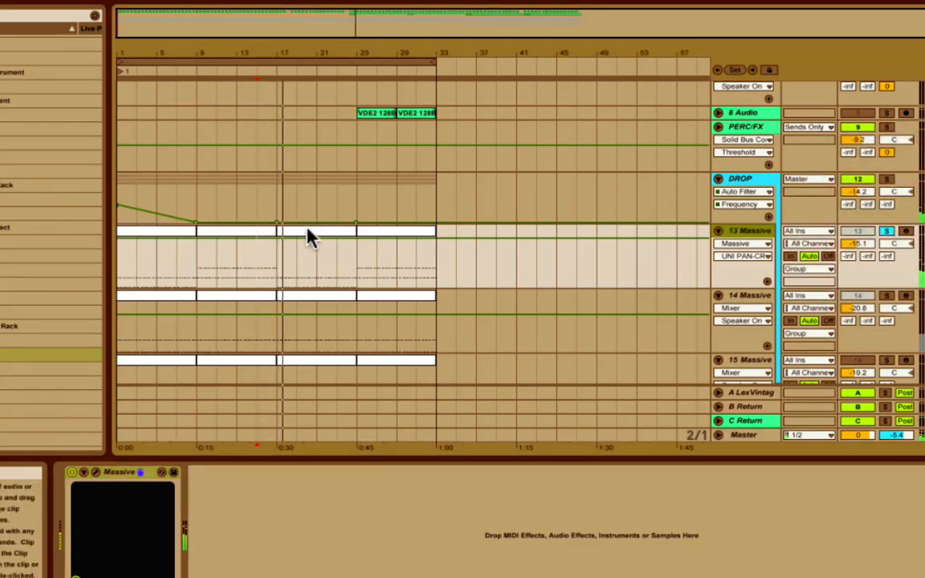
{"action": "double_click", "coordinate": [258, 234]}
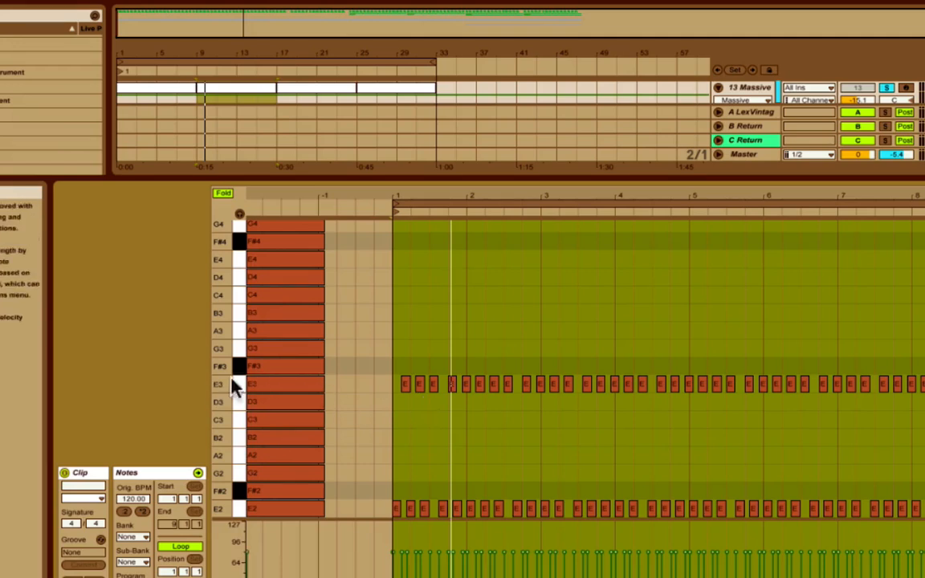
{"action": "left_click", "coordinate": [304, 90]}
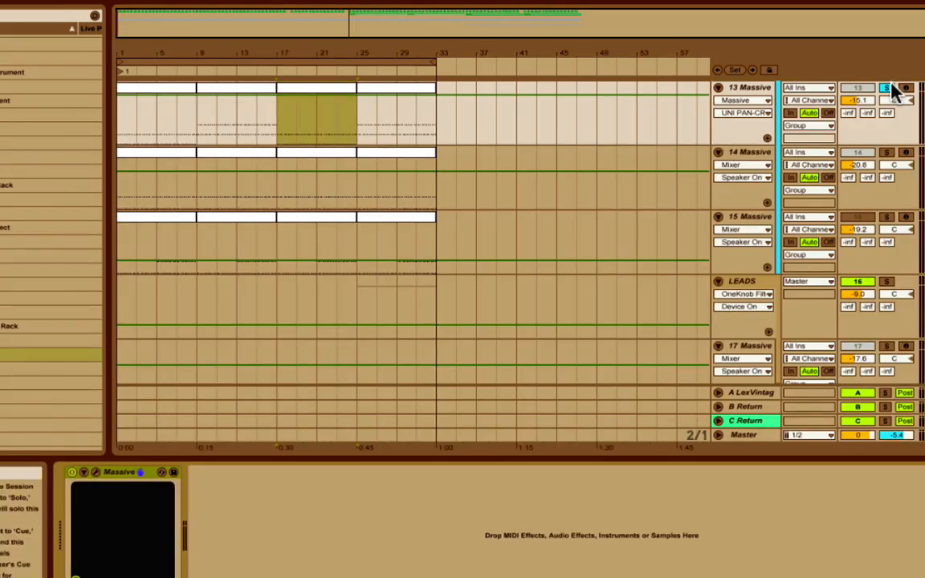
{"action": "left_click", "coordinate": [887, 89]}
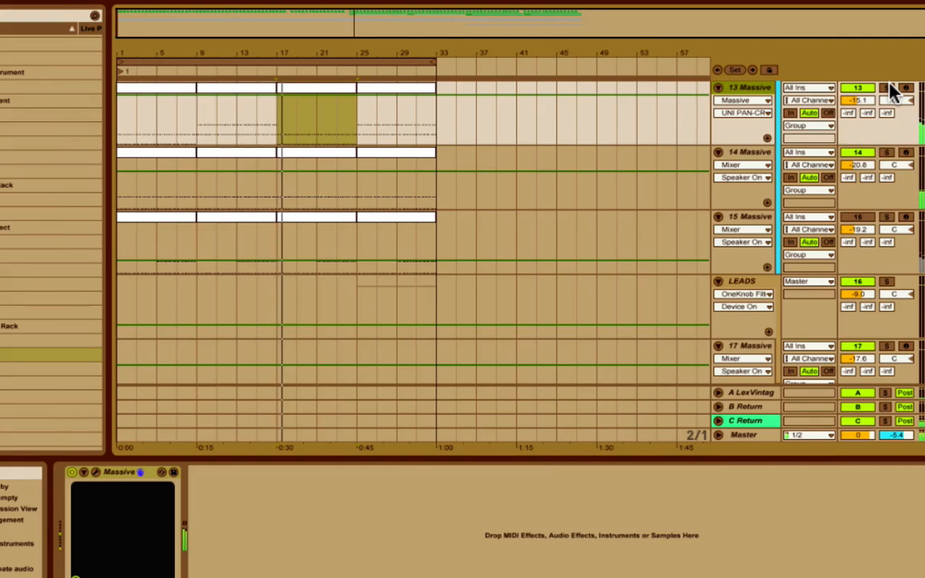
Start playback from about bar 16 and solo and select the 14 Massive track
{"action": "left_click", "coordinate": [257, 136]}
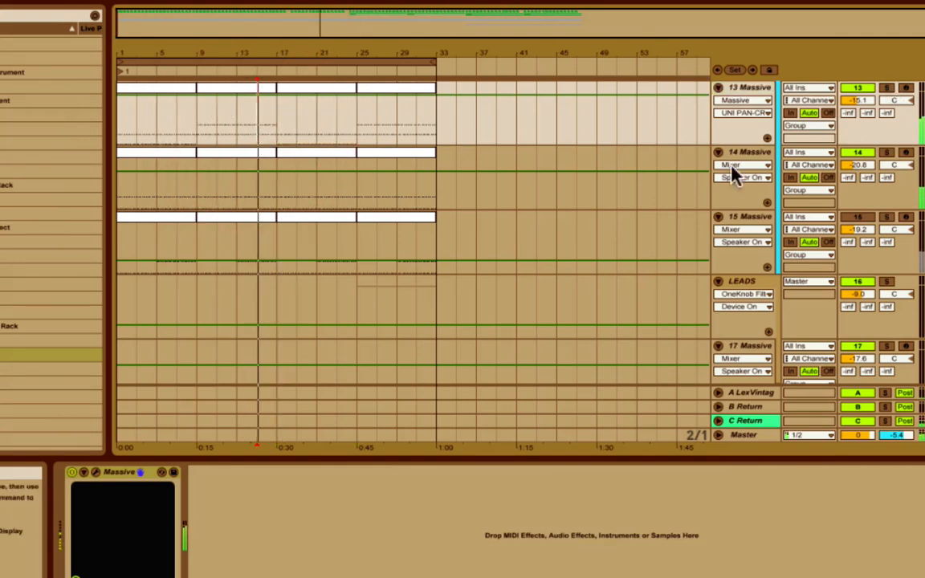
{"action": "left_click", "coordinate": [886, 154]}
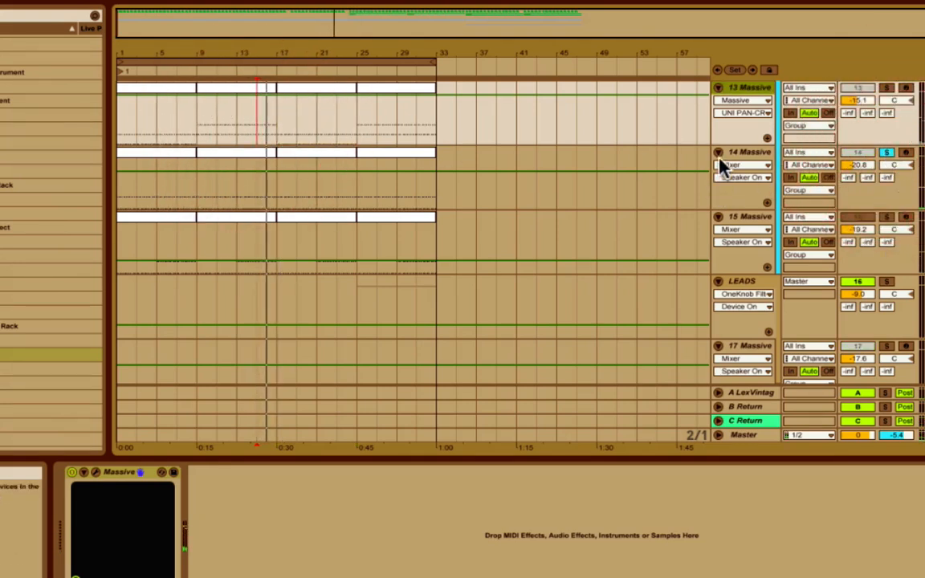
{"action": "left_click", "coordinate": [741, 156]}
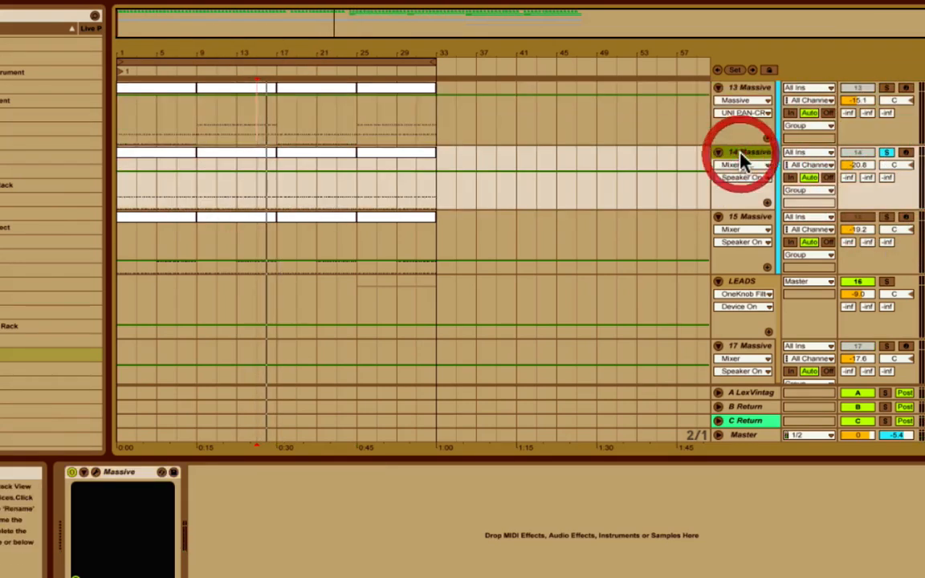
Open the Massive synth window of track 14 and view the wavetables available for OSC2
{"action": "left_click", "coordinate": [94, 473]}
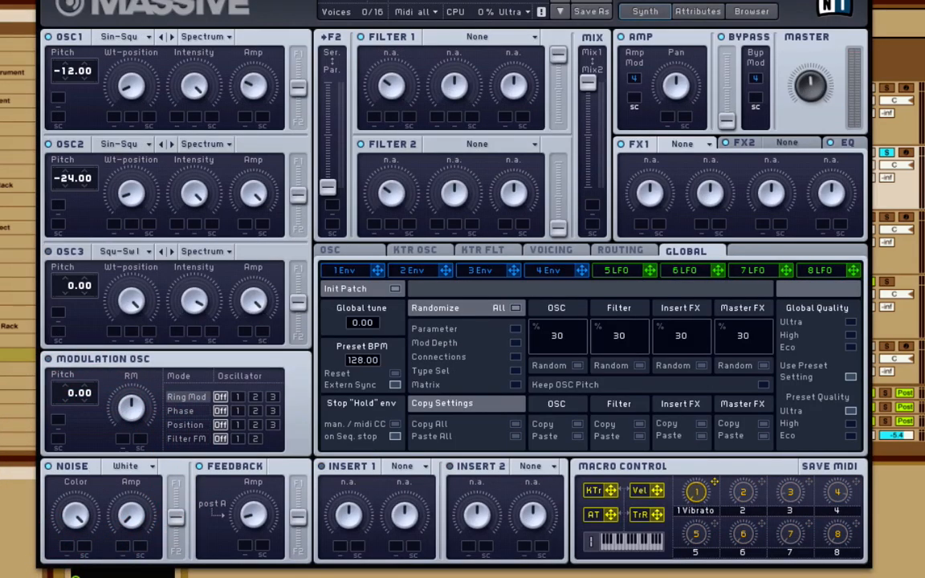
{"action": "mouse_move", "coordinate": [453, 2]}
{"action": "left_mouse_down"}
{"action": "mouse_move", "coordinate": [403, 13]}
{"action": "mouse_move", "coordinate": [468, 2]}
{"action": "left_mouse_up"}
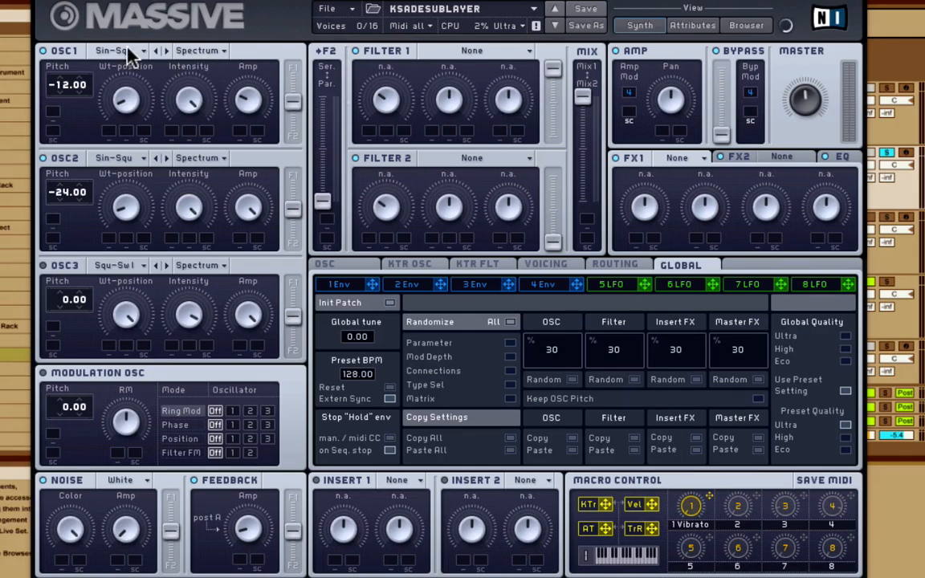
{"action": "left_click", "coordinate": [119, 159]}
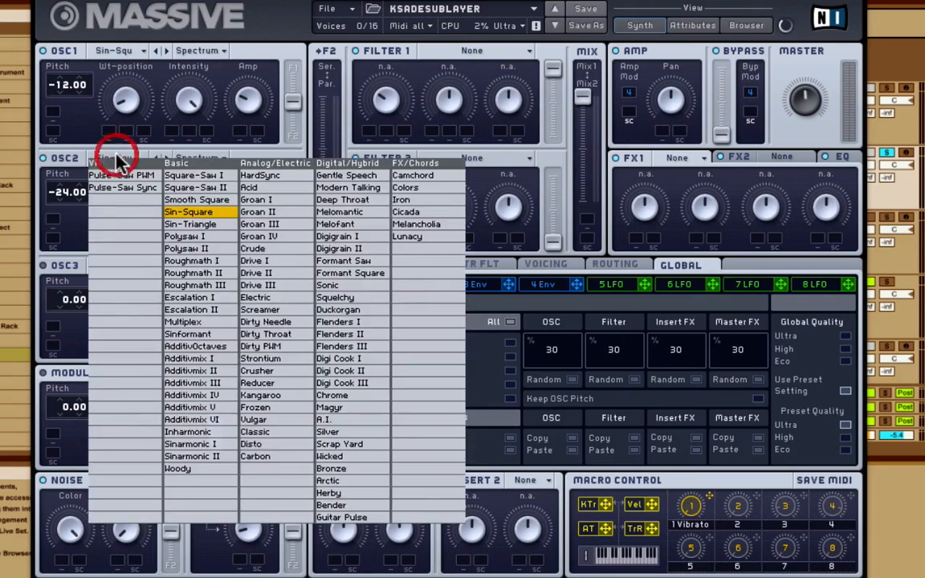
{"action": "left_click", "coordinate": [154, 36]}
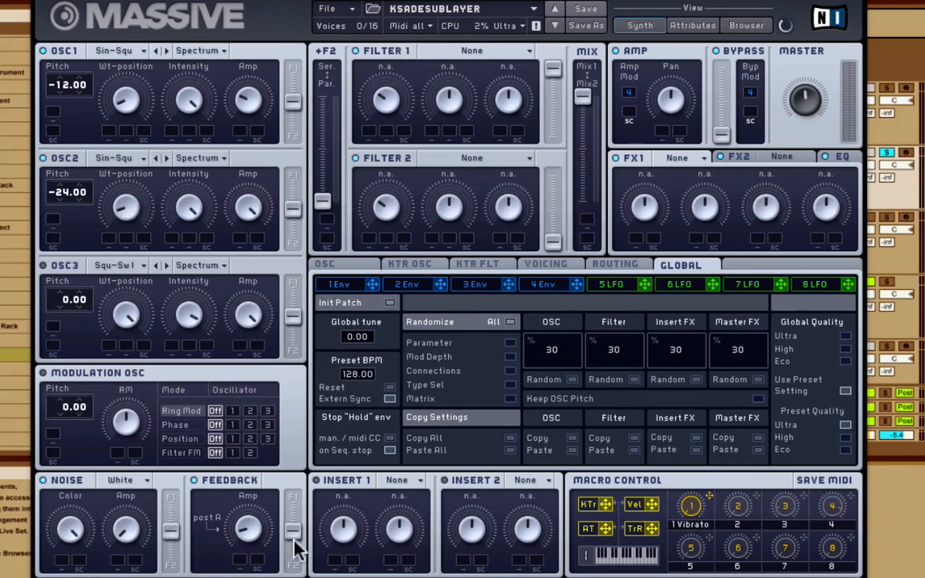
Examine envelopes 1 to 4 and the oscillator glide and phase page of the KSADESUBLAYER patch
{"action": "left_click", "coordinate": [351, 284]}
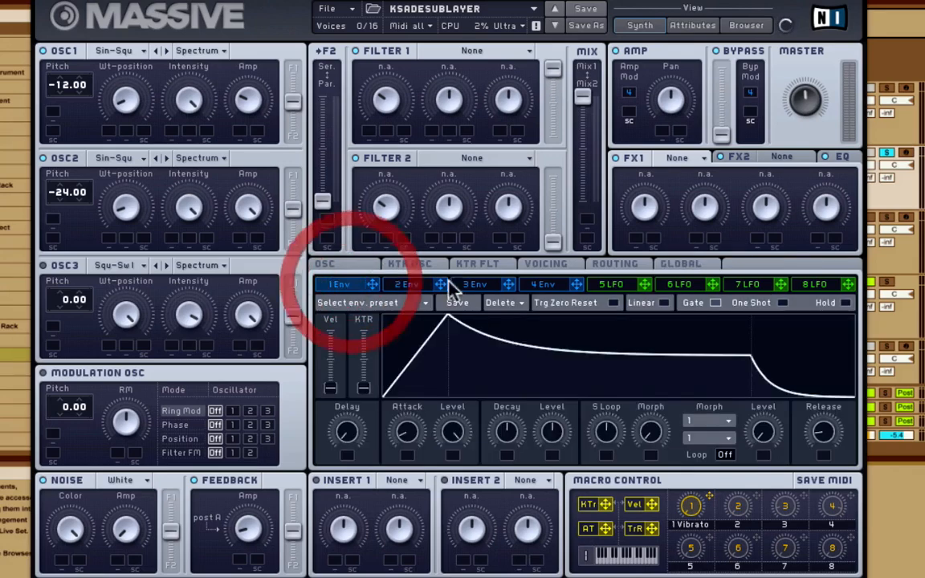
{"action": "left_click", "coordinate": [427, 284]}
{"action": "left_click", "coordinate": [481, 284]}
{"action": "left_click", "coordinate": [541, 285]}
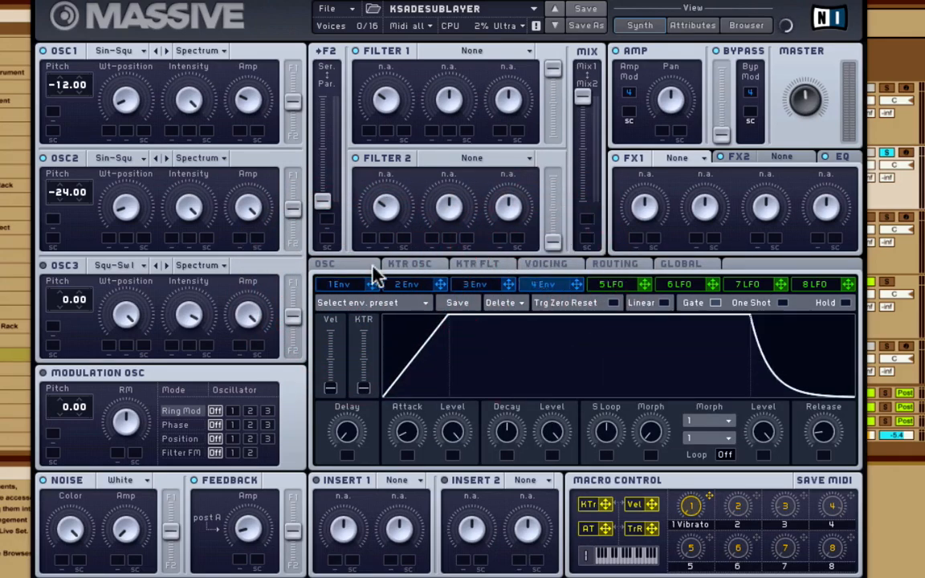
{"action": "left_click", "coordinate": [350, 267]}
Turn the attack level and decay level of envelope 4 fully up
{"action": "left_click", "coordinate": [539, 283]}
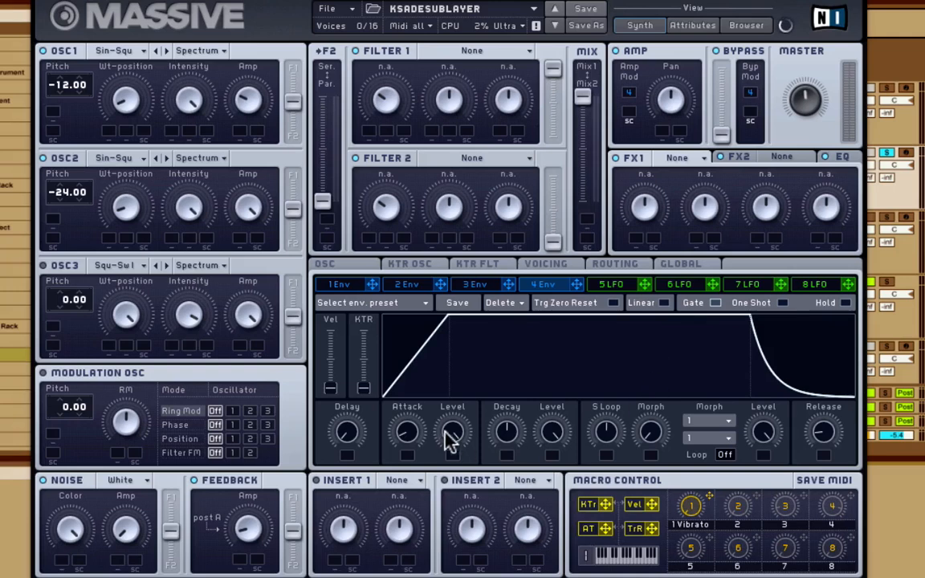
{"action": "left_click_drag", "start_coordinate": [451, 434], "coordinate": [455, 353]}
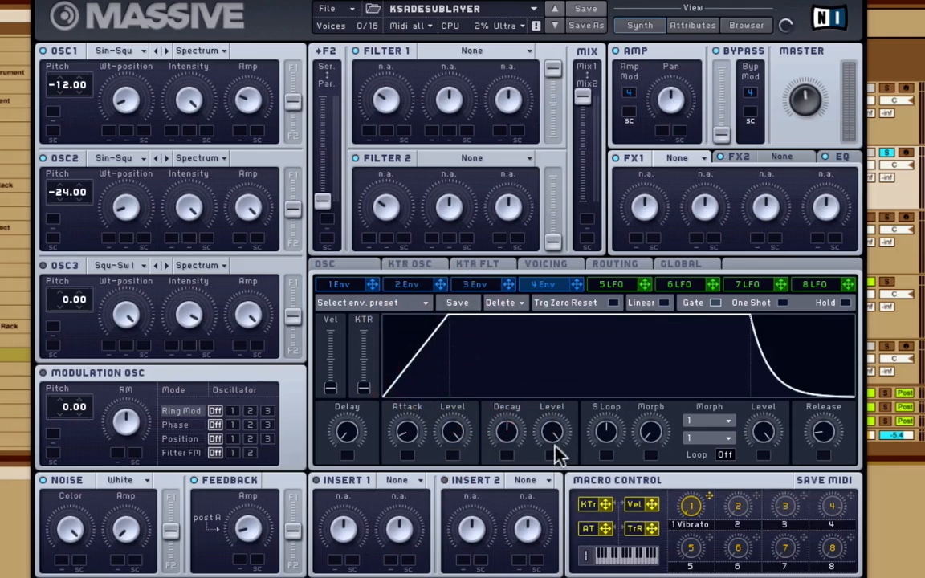
{"action": "left_click_drag", "start_coordinate": [550, 439], "coordinate": [579, 260]}
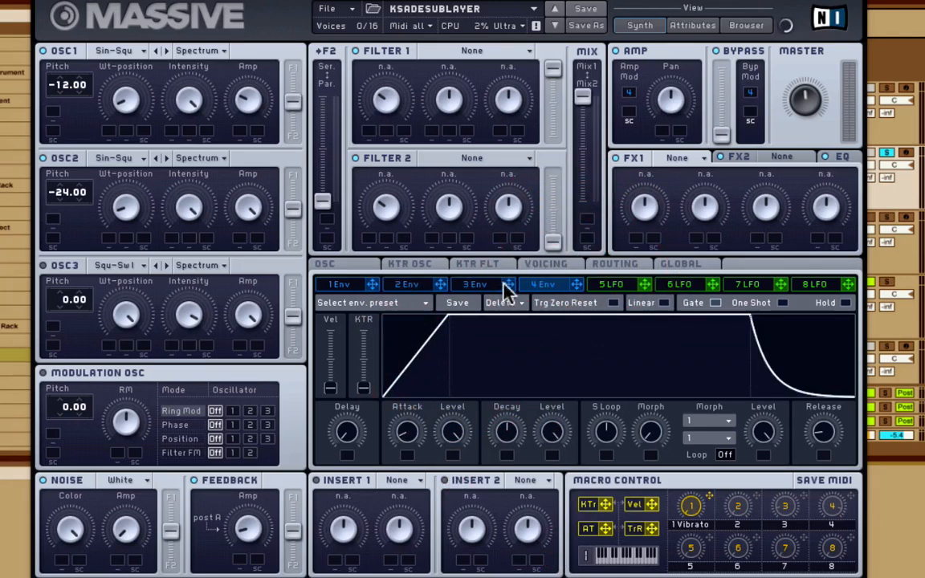
Examine the voicing, oscillator and routing pages of the sub layer patch, and close the synth window
{"action": "left_click", "coordinate": [546, 265]}
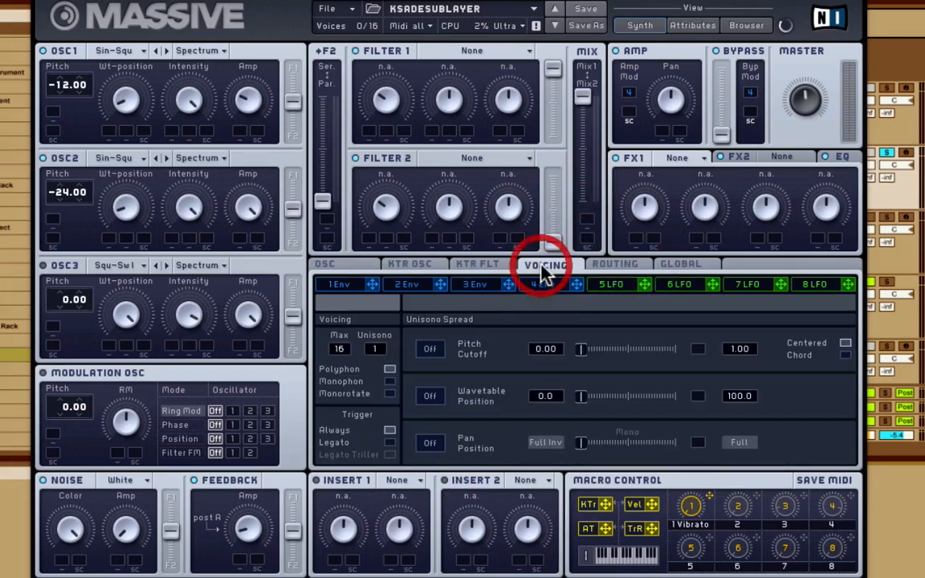
{"action": "left_click", "coordinate": [352, 268]}
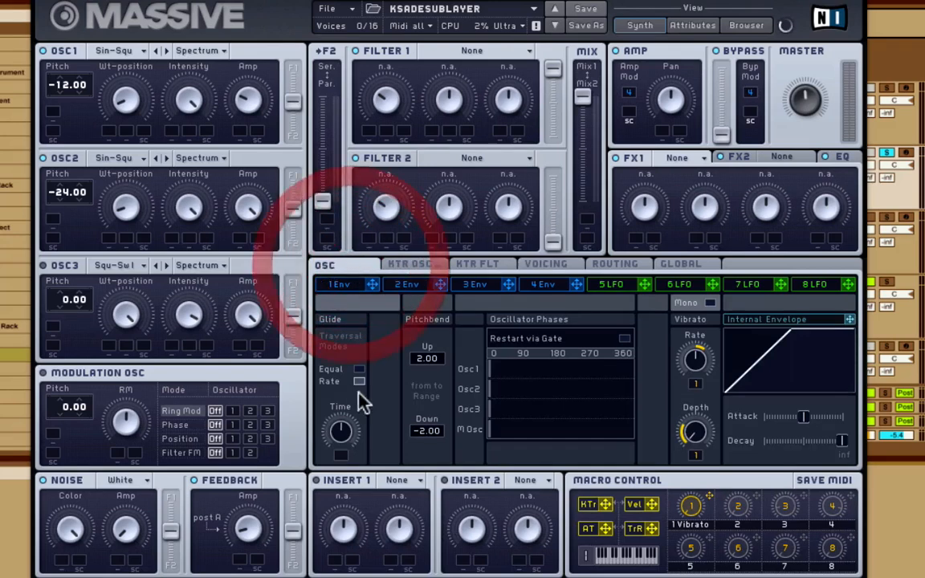
{"action": "left_click", "coordinate": [614, 264]}
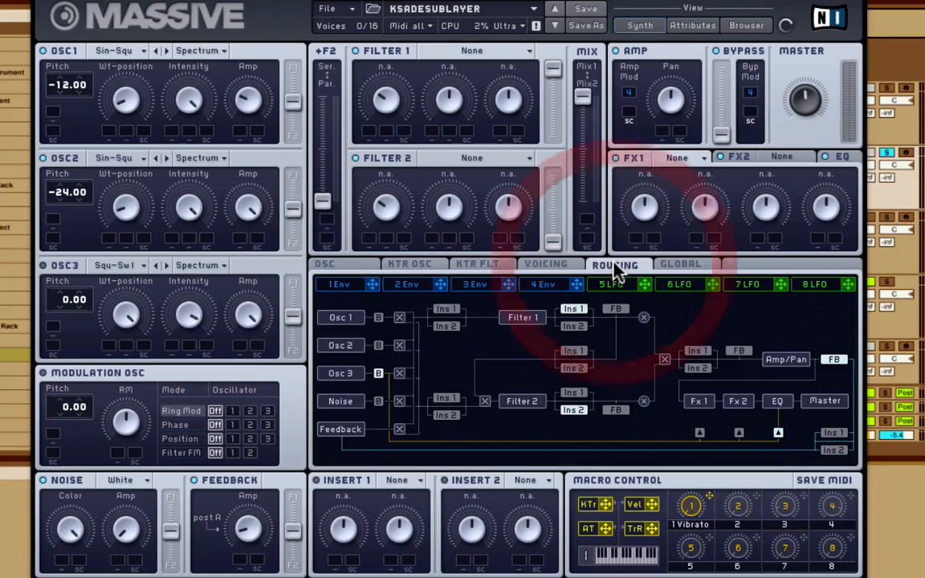
{"action": "left_click", "coordinate": [377, 374]}
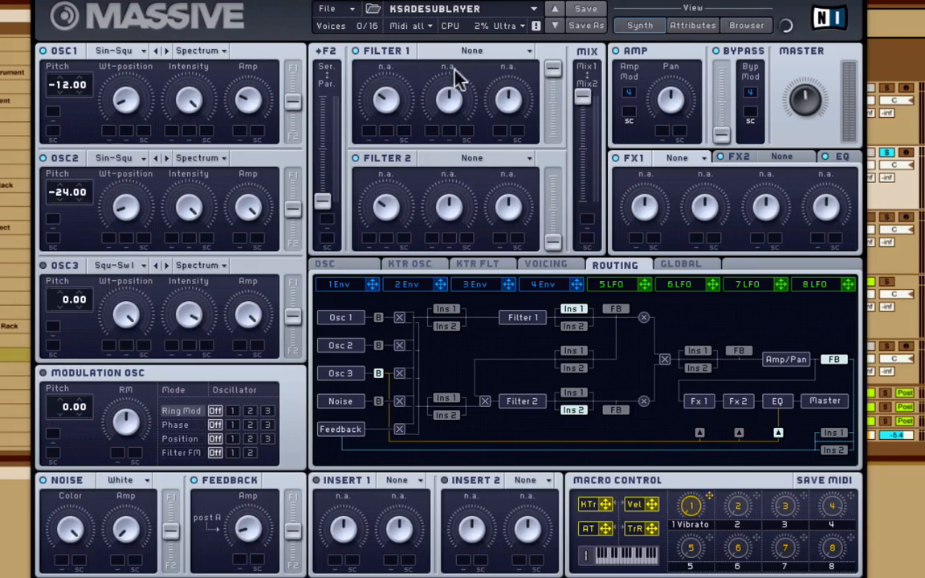
{"action": "left_click", "coordinate": [39, 0]}
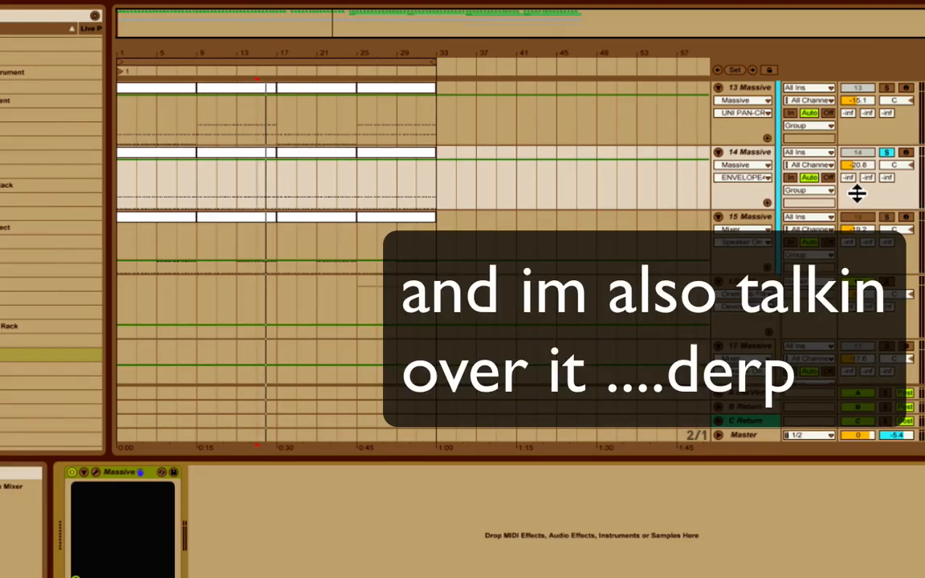
End the solo on the 14 Massive track and play the DROP group soloed
{"action": "left_click", "coordinate": [883, 155]}
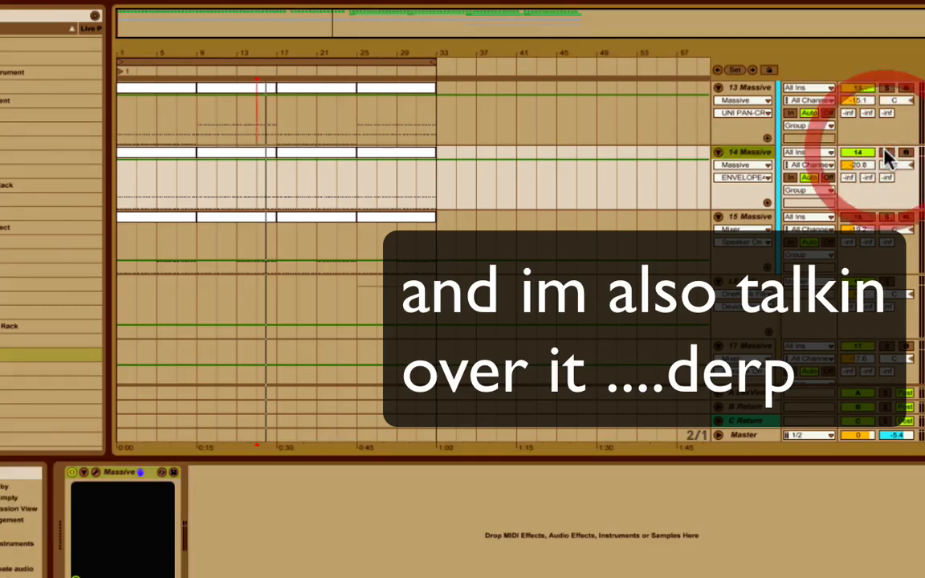
{"action": "scroll", "coordinate": [886, 159], "scroll_direction": "up", "scroll_amount": 5}
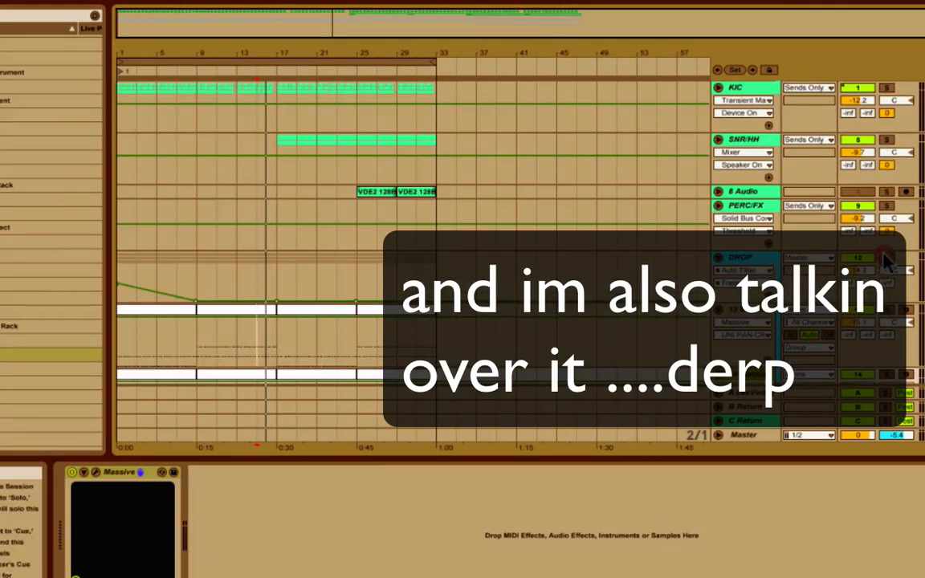
{"action": "left_click", "coordinate": [884, 257]}
{"action": "key", "text": "space"}
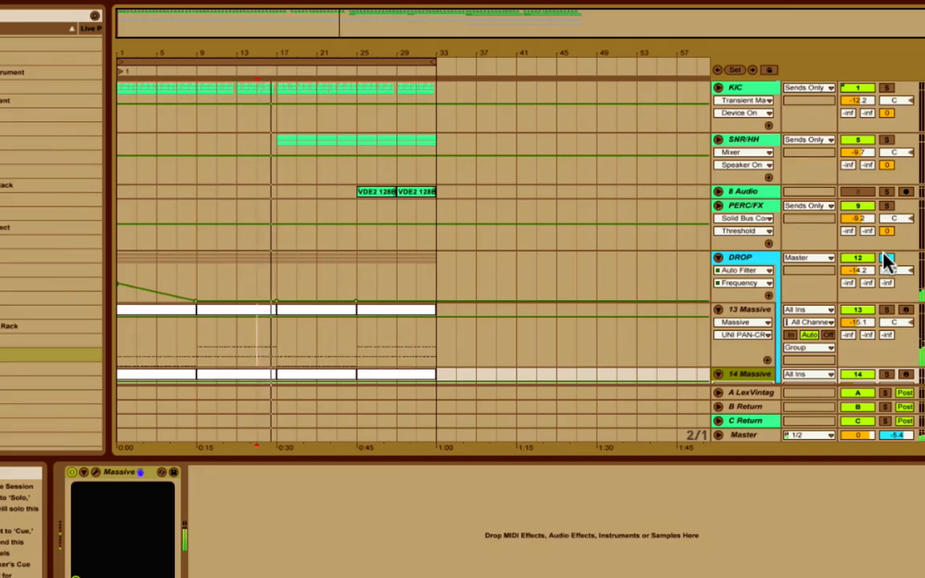
End the DROP group's solo and play the full mix from bar 17
{"action": "left_click", "coordinate": [885, 259]}
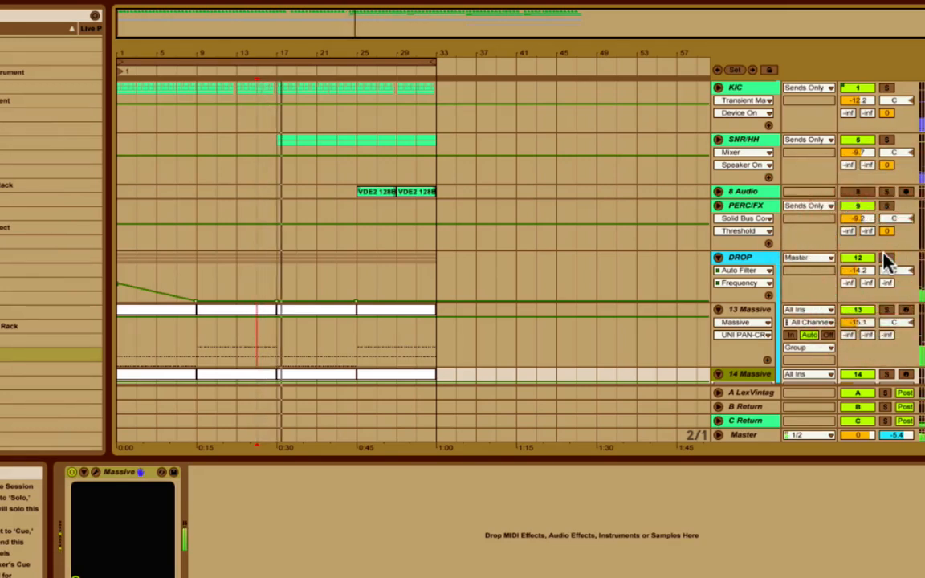
{"action": "left_click", "coordinate": [283, 336]}
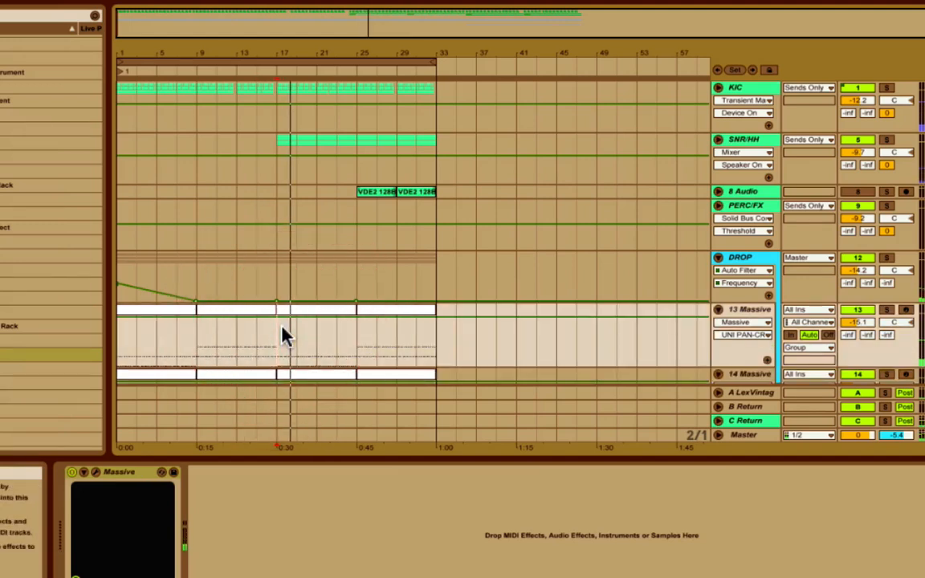